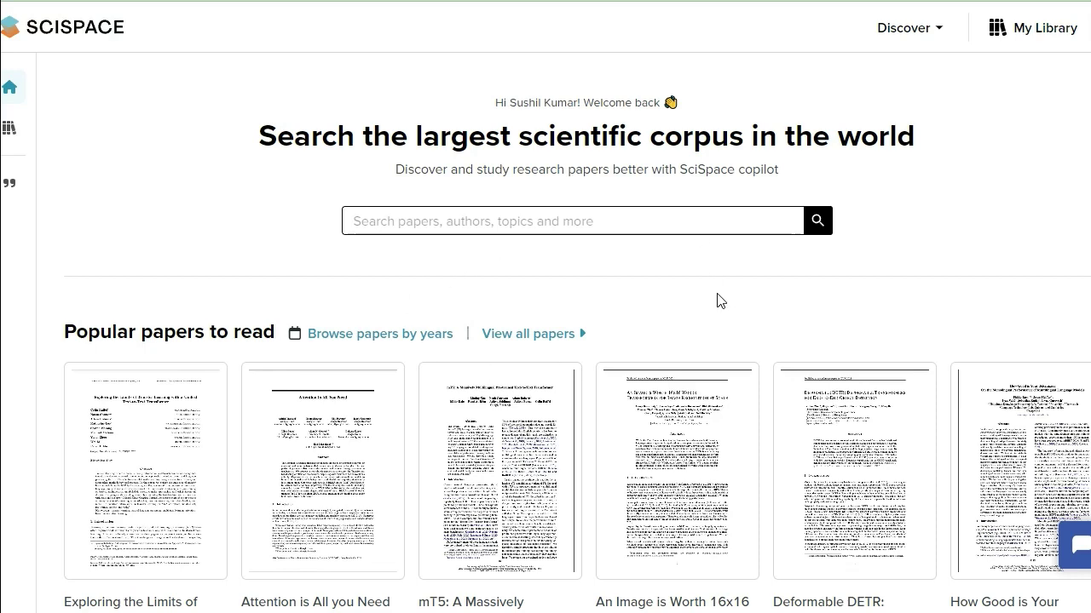
Open the paper "mT5: A Massively Multilingual Pre-trained Text-to-Text Transformer" from the popular papers and review its overview.
scroll(699, 342, down, 2)
scroll(614, 339, up, 1)
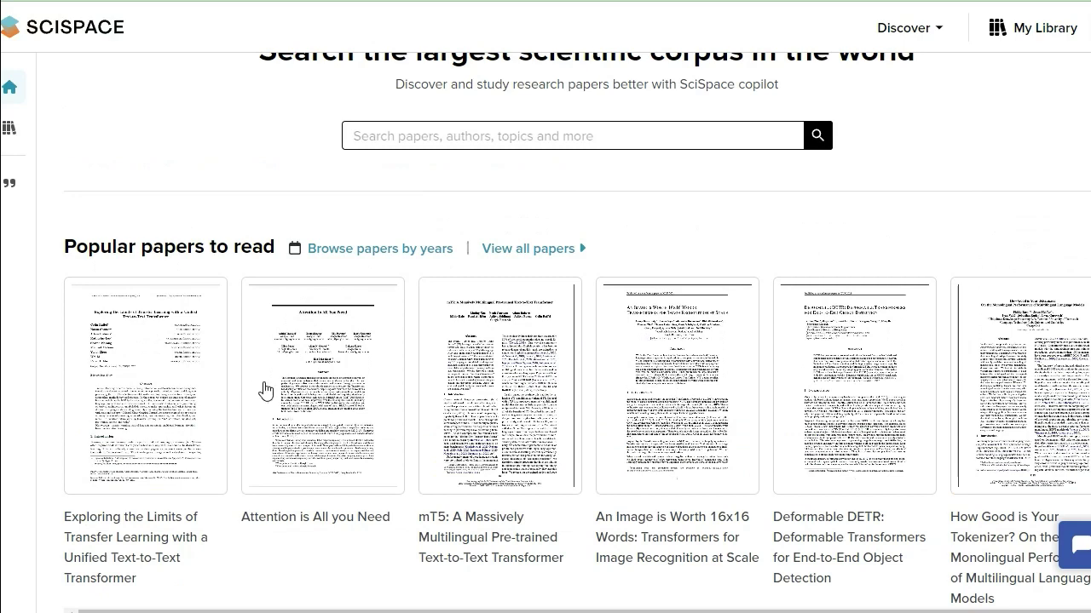
click(662, 494)
scroll(623, 401, up, 2)
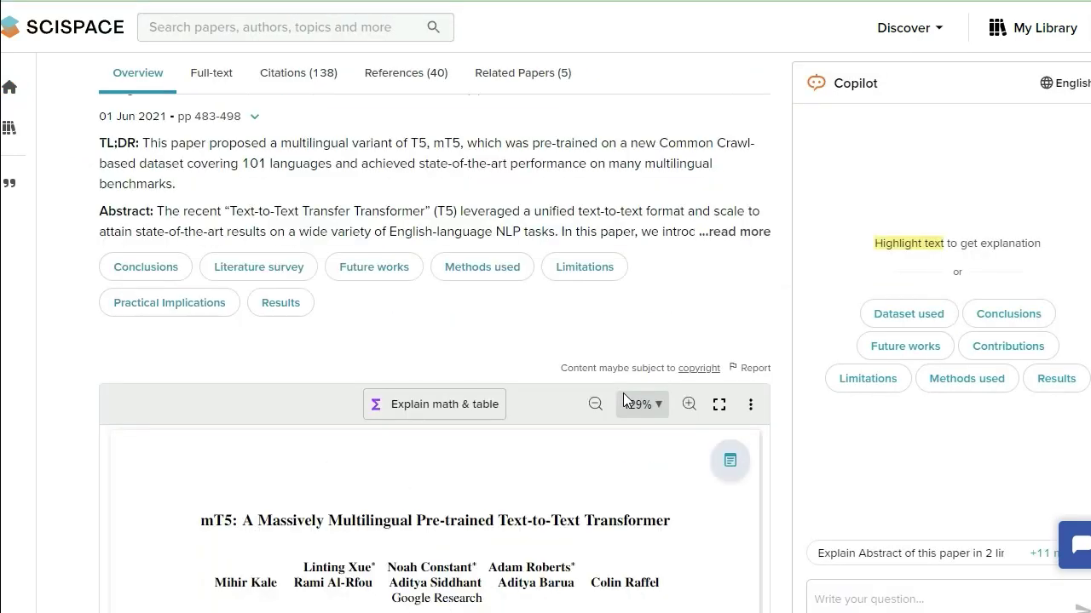
scroll(623, 400, up, 2)
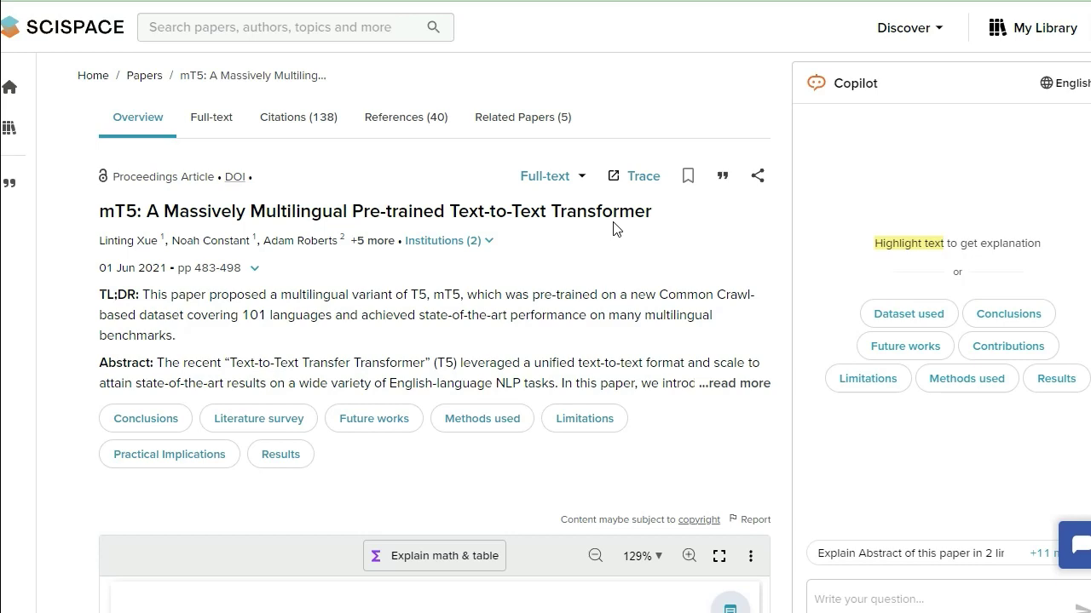
scroll(212, 358, down, 1)
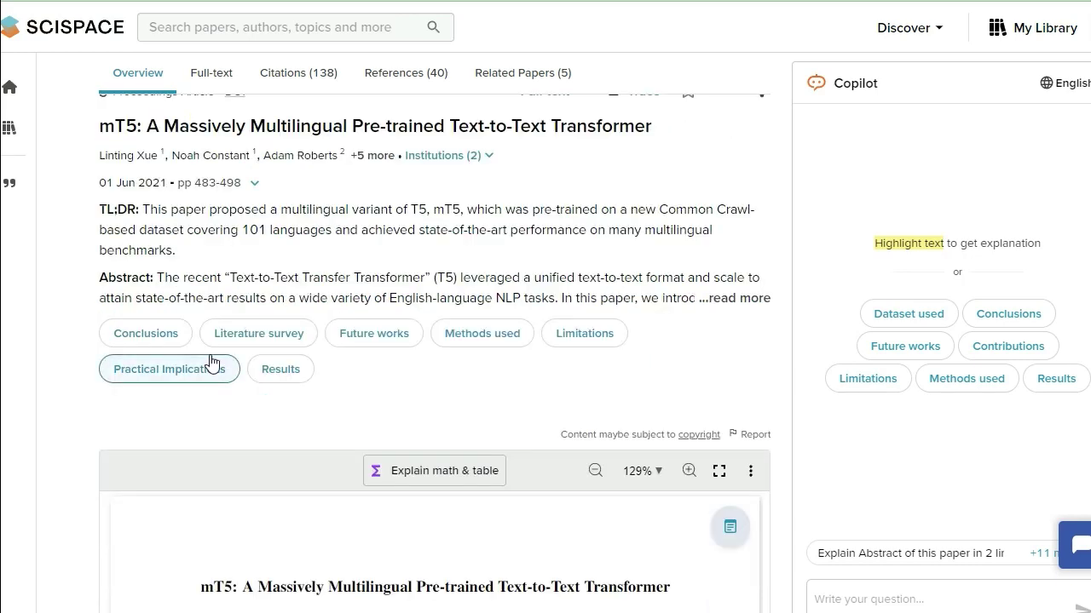
scroll(217, 260, up, 1)
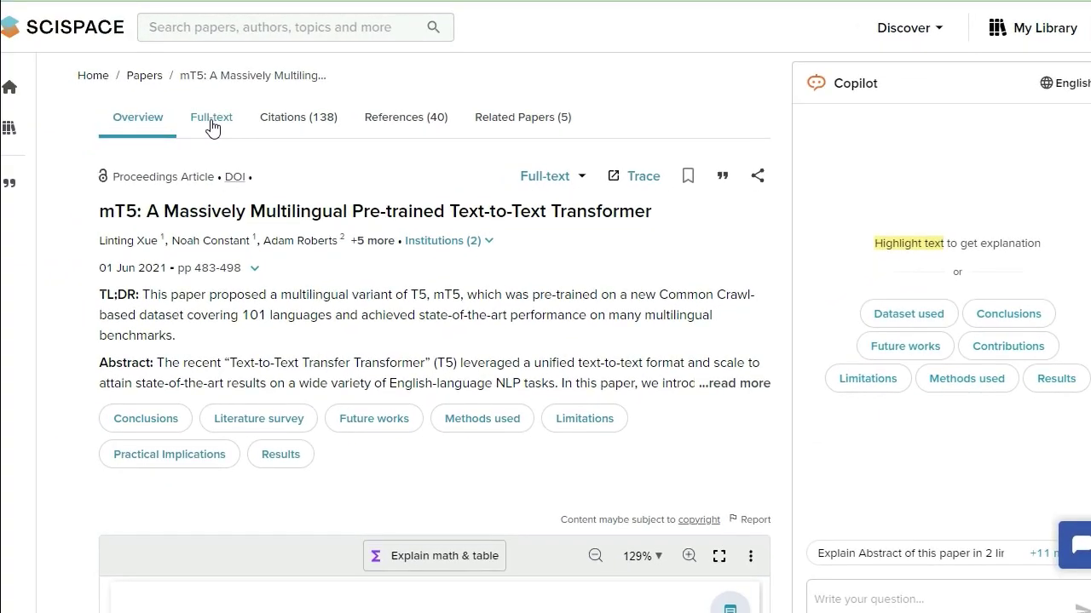
Open the full text of the mT5 paper at its Introduction section.
click(212, 119)
scroll(600, 355, down, 1)
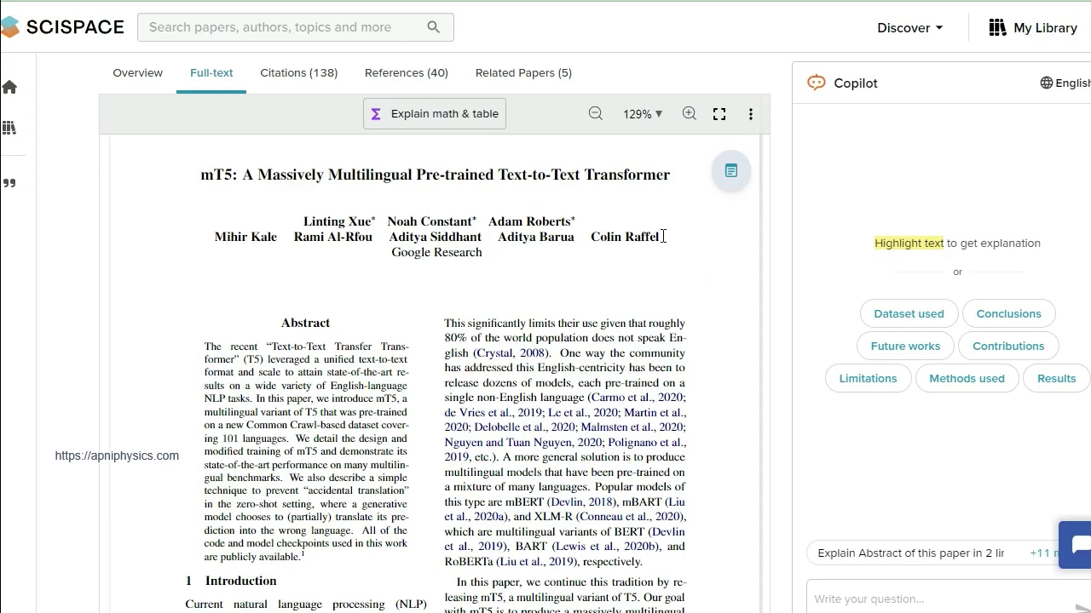
scroll(338, 328, down, 1)
scroll(341, 341, down, 2)
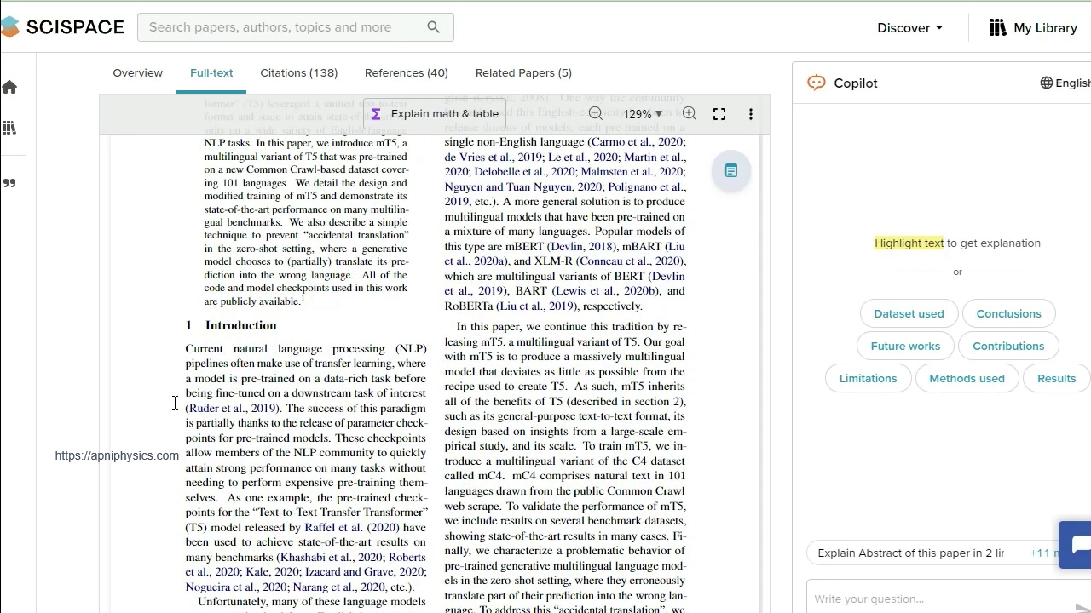
scroll(487, 409, down, 1)
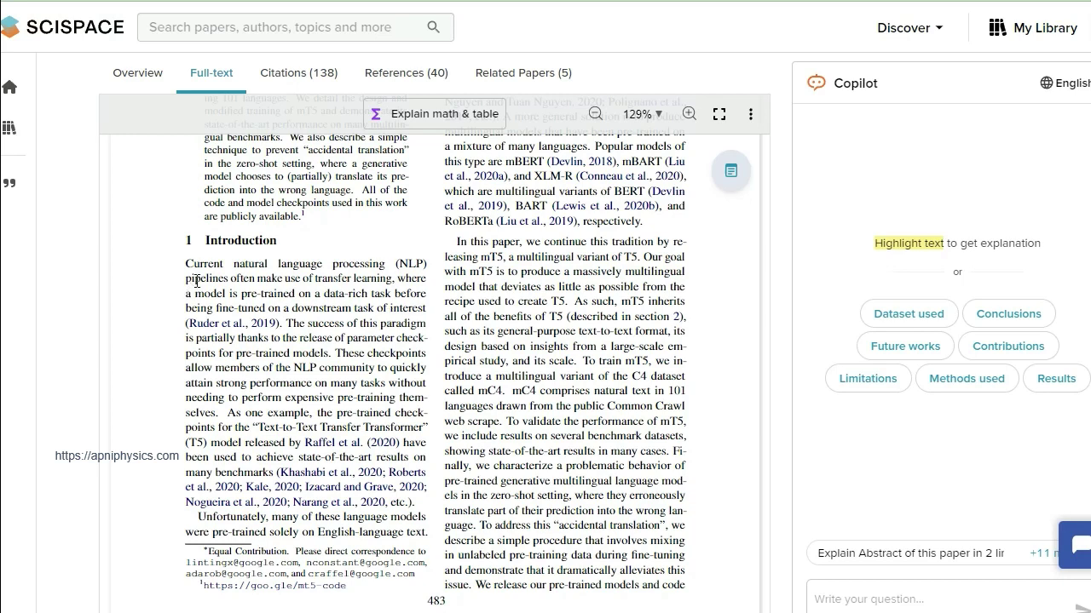
Highlight "Current natural language processing (NLP)" at the start of the Introduction and set the highlight colour to green.
drag(186, 264, 428, 264)
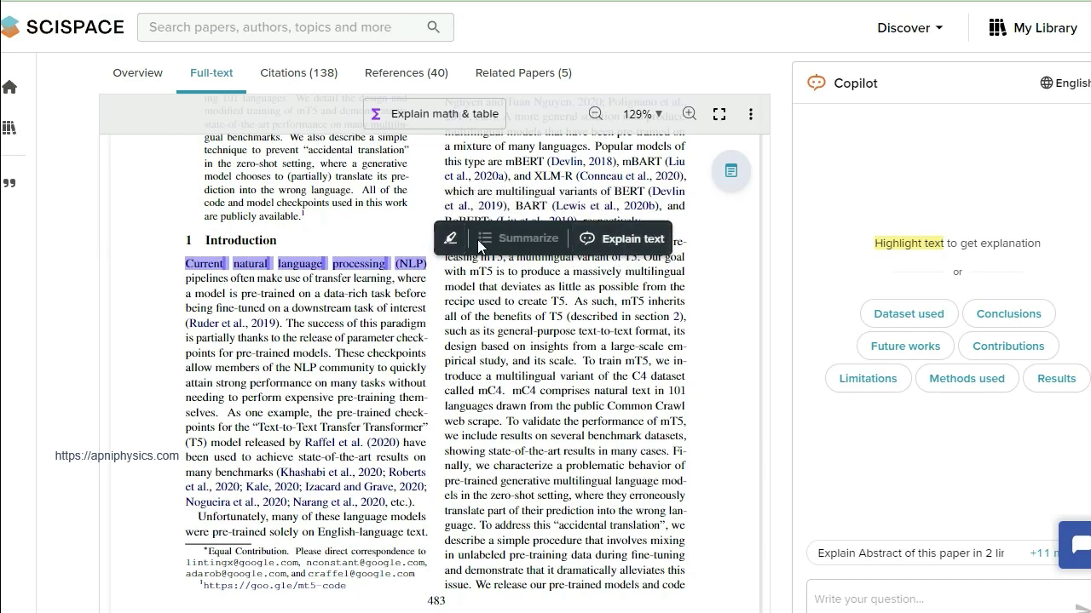
click(449, 243)
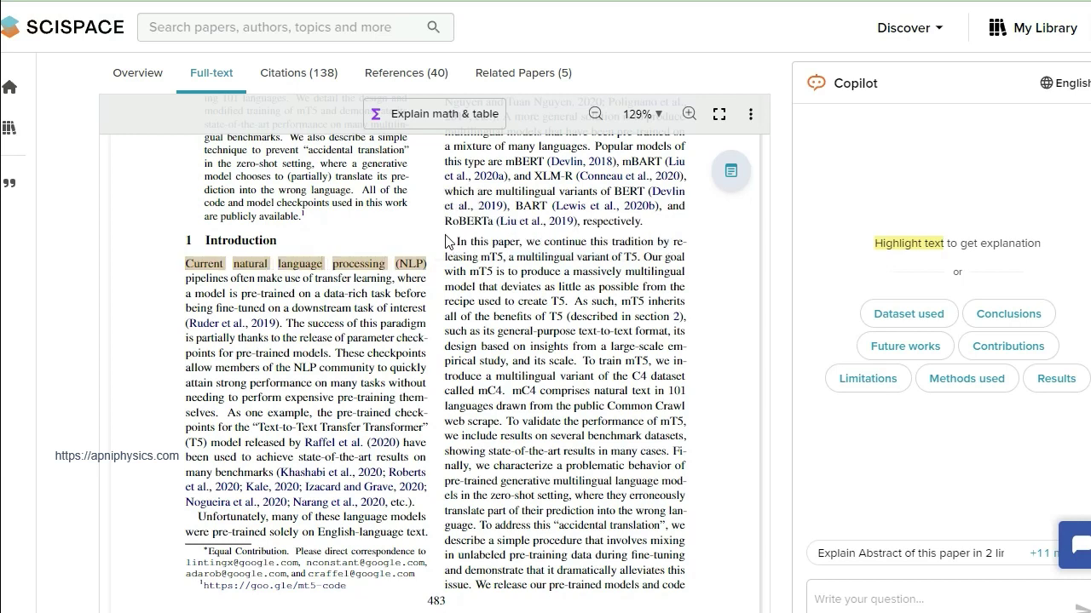
click(416, 271)
click(474, 242)
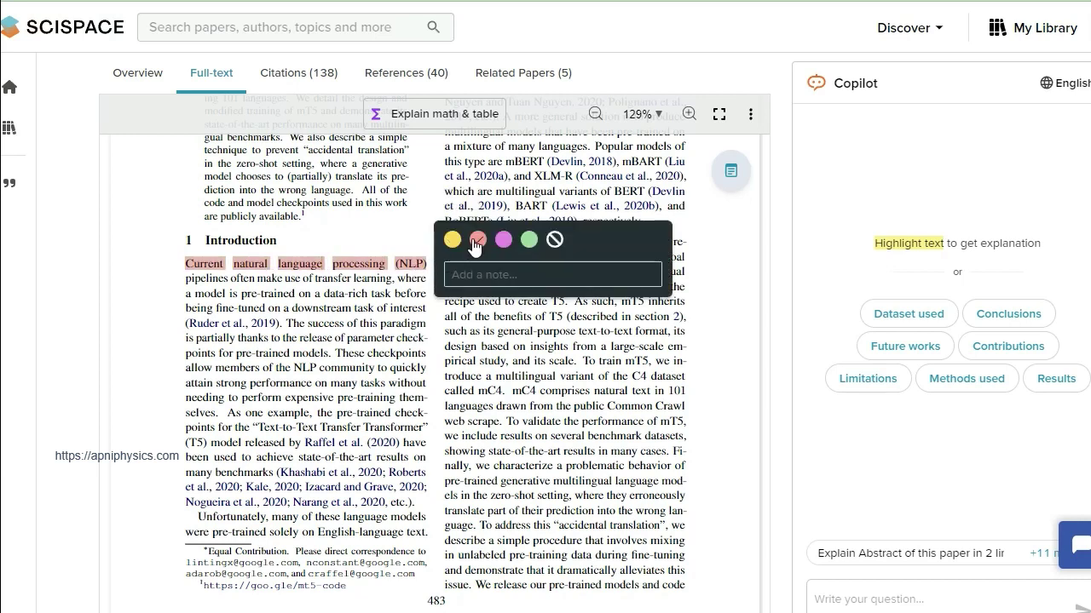
click(529, 240)
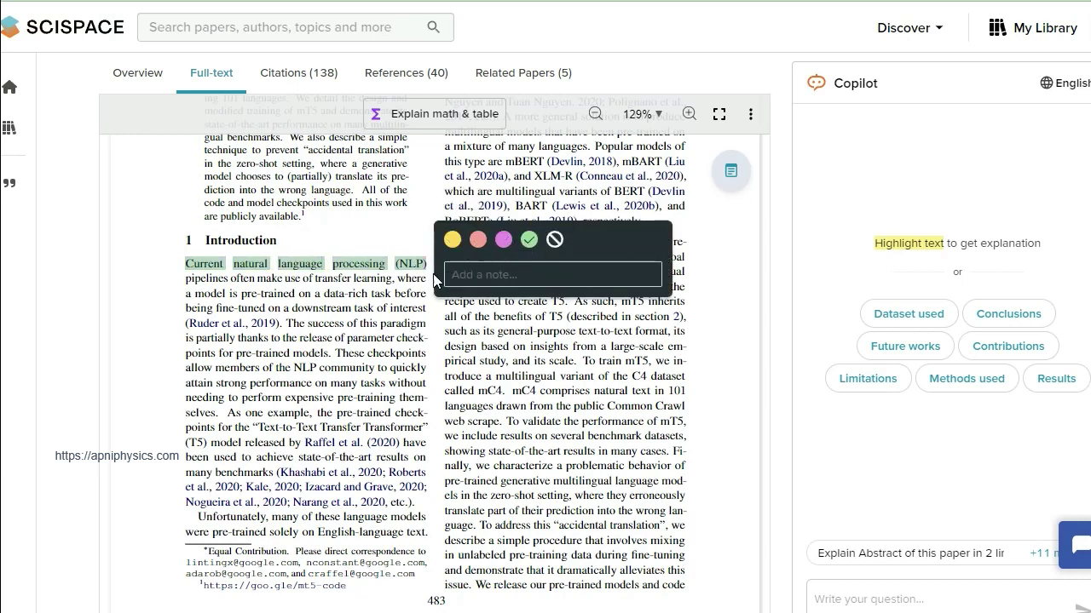
click(345, 241)
Have Copilot explain the phrase "Current natural language processing" from the first line of the Introduction.
drag(191, 271, 385, 267)
click(384, 269)
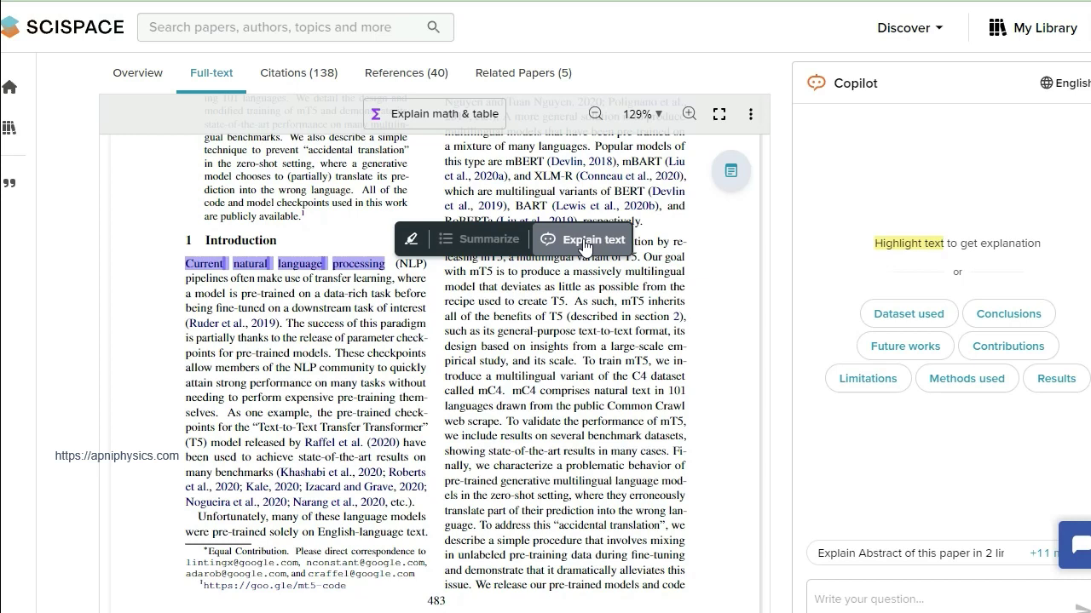
click(588, 241)
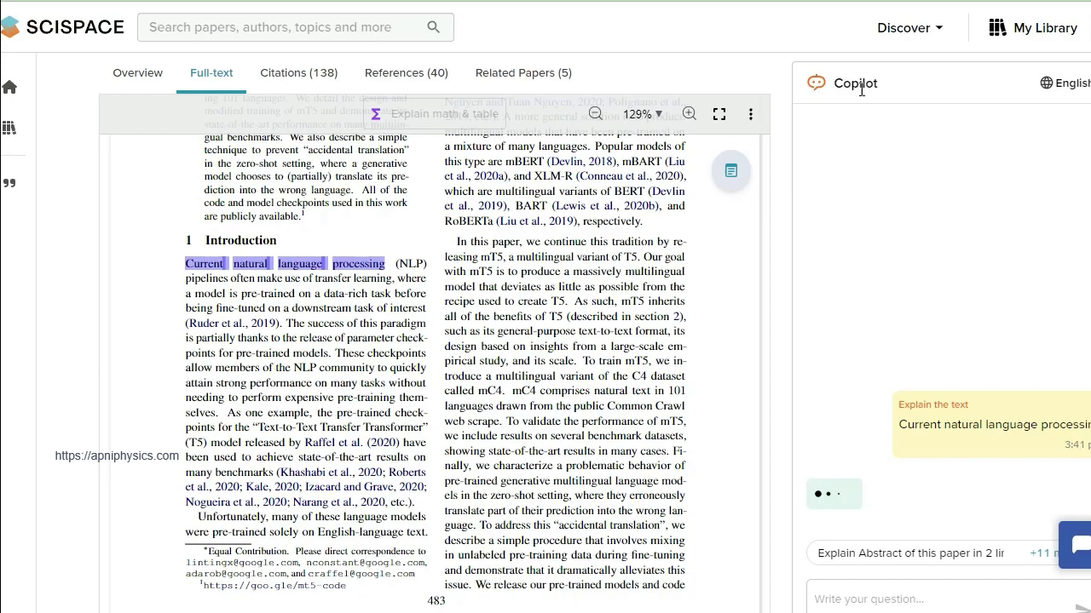
scroll(996, 309, down, 2)
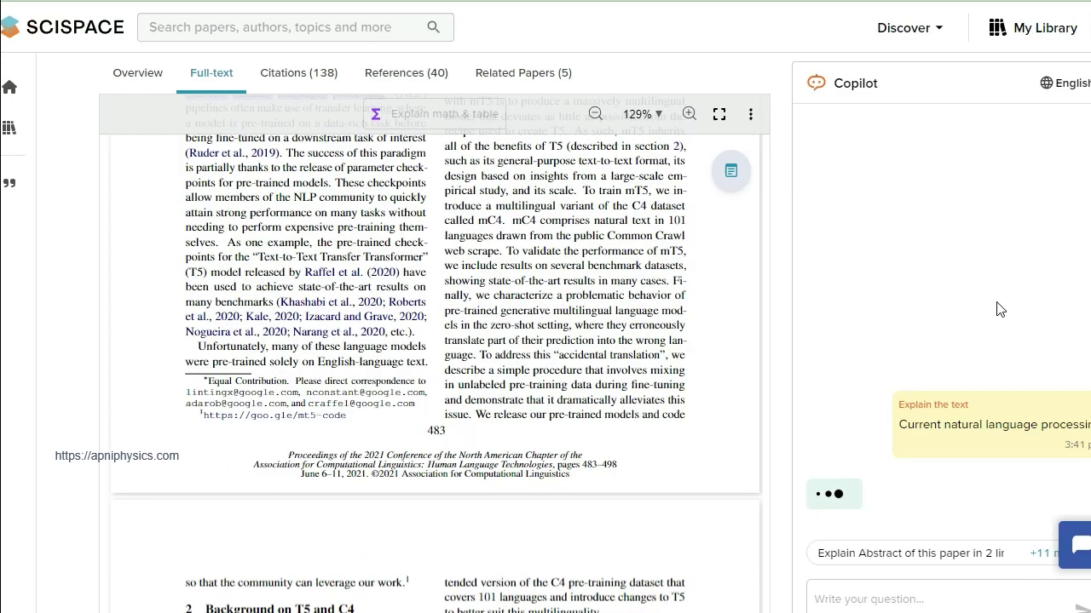
scroll(928, 349, up, 2)
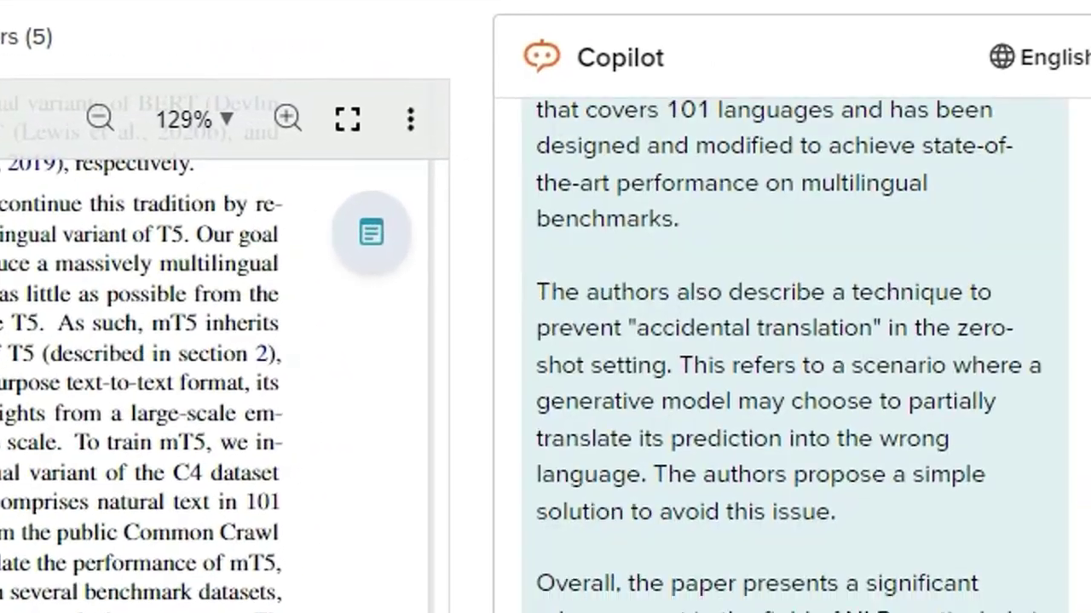
scroll(725, 503, up, 5)
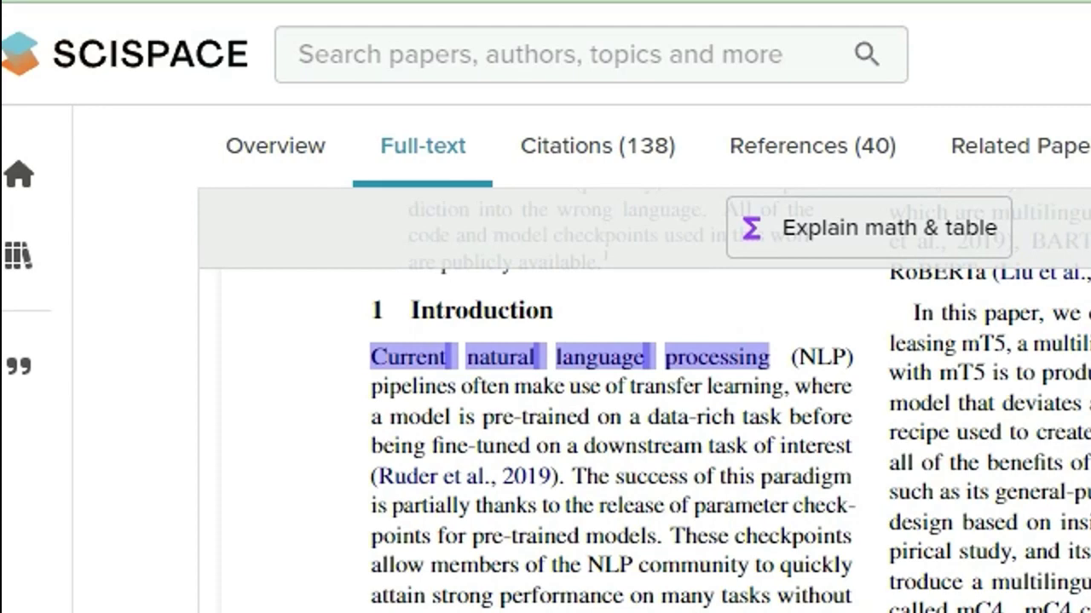
Have Copilot explain "T5 is a pre-trained language model" from the Background on T5 and C4 section and read the explanation.
scroll(610, 443, down, 10)
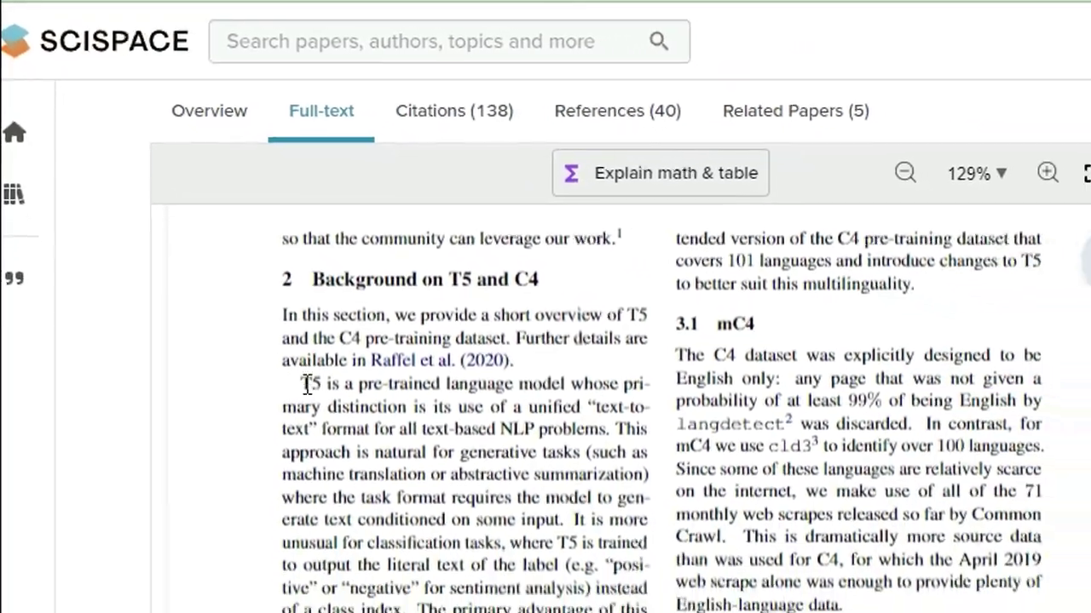
drag(305, 385, 473, 387)
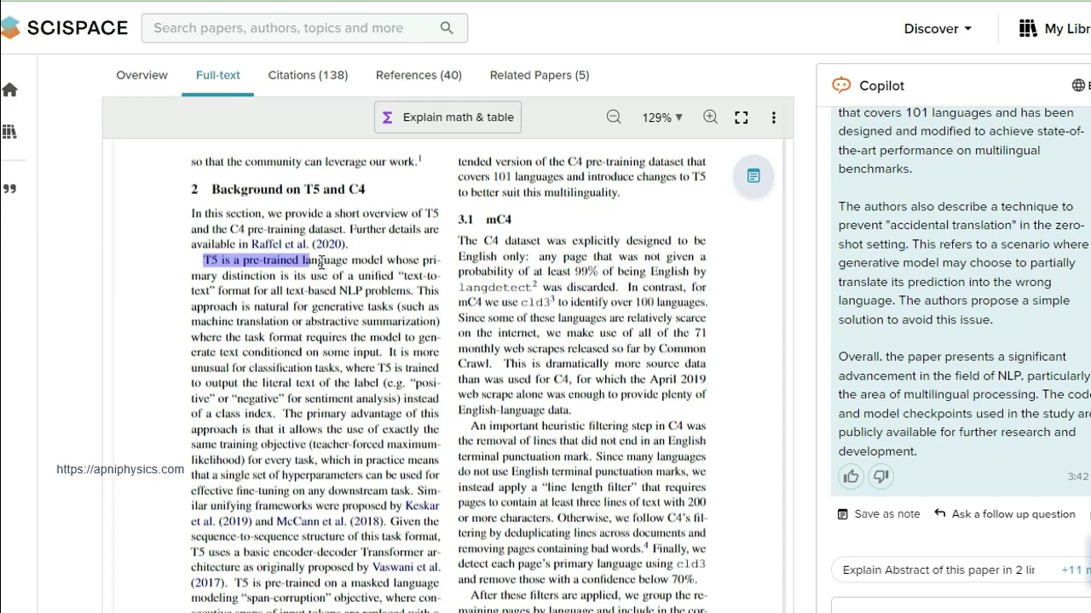
drag(320, 262, 386, 260)
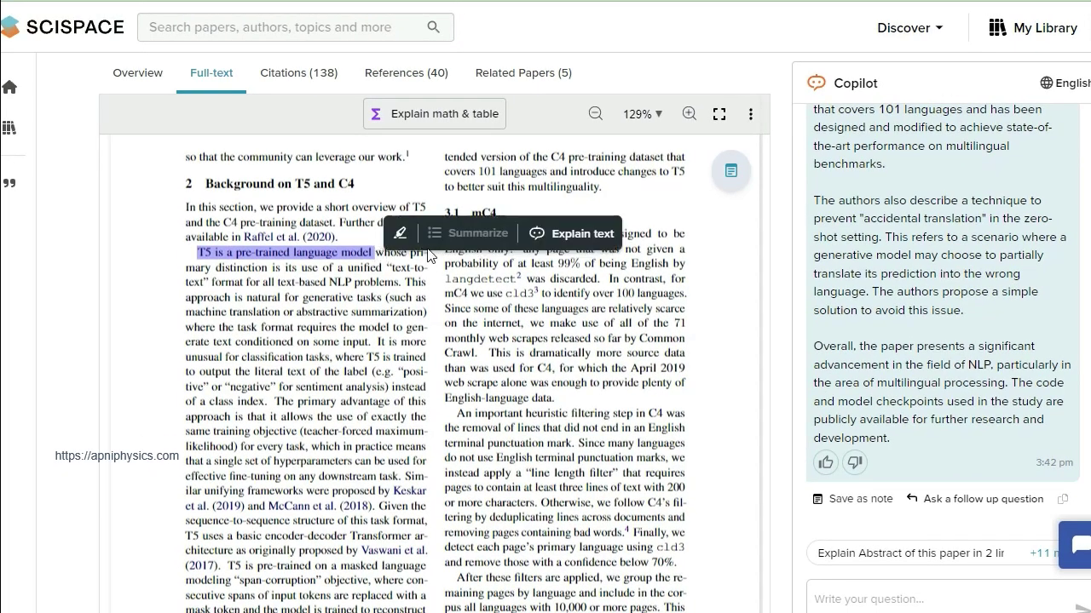
click(588, 236)
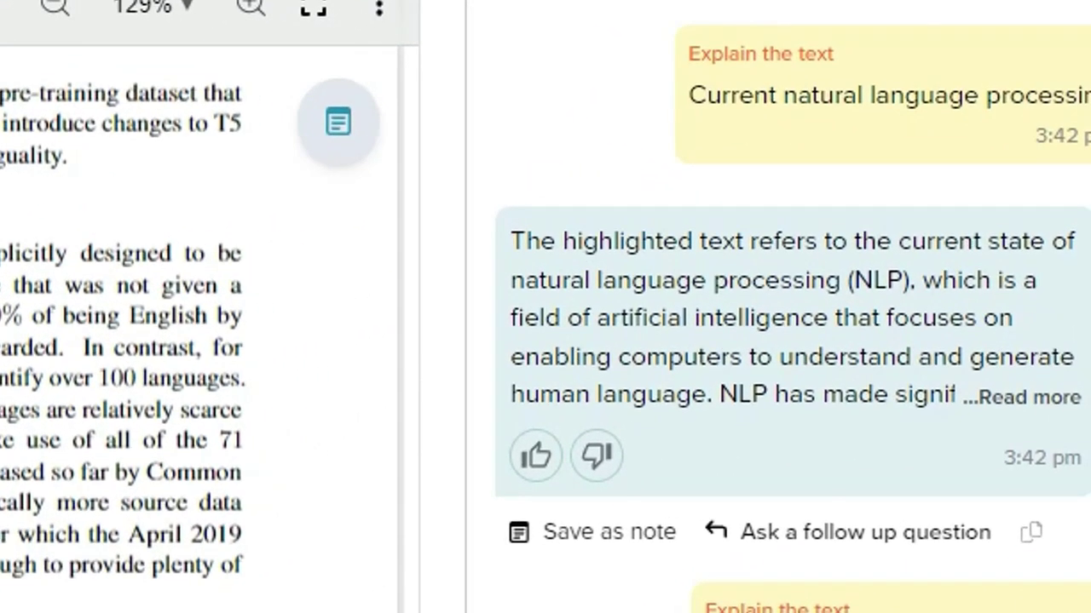
scroll(850, 596, up, 10)
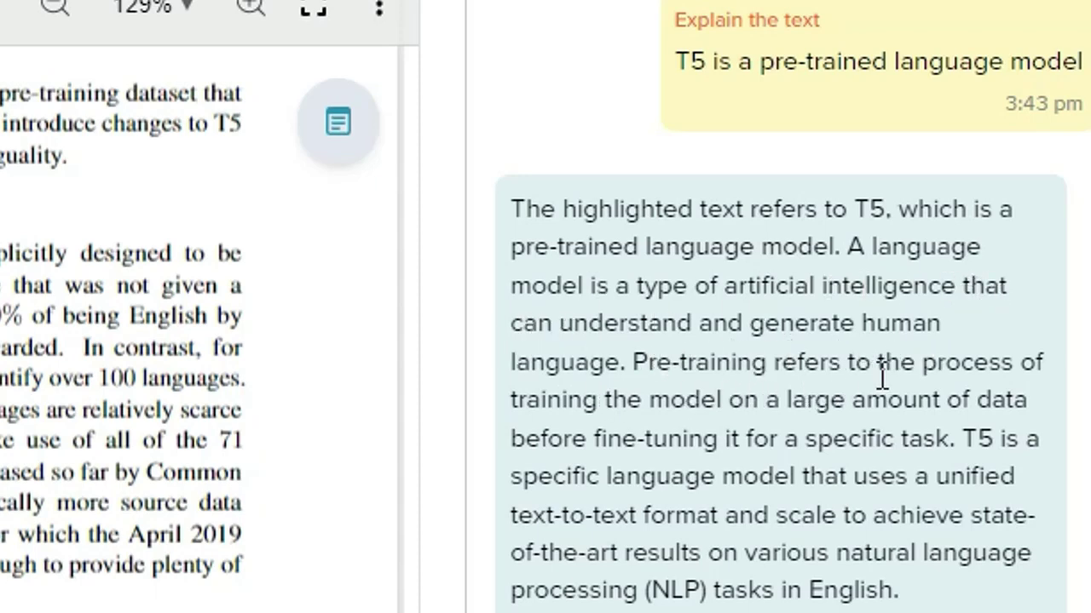
scroll(889, 412, down, 2)
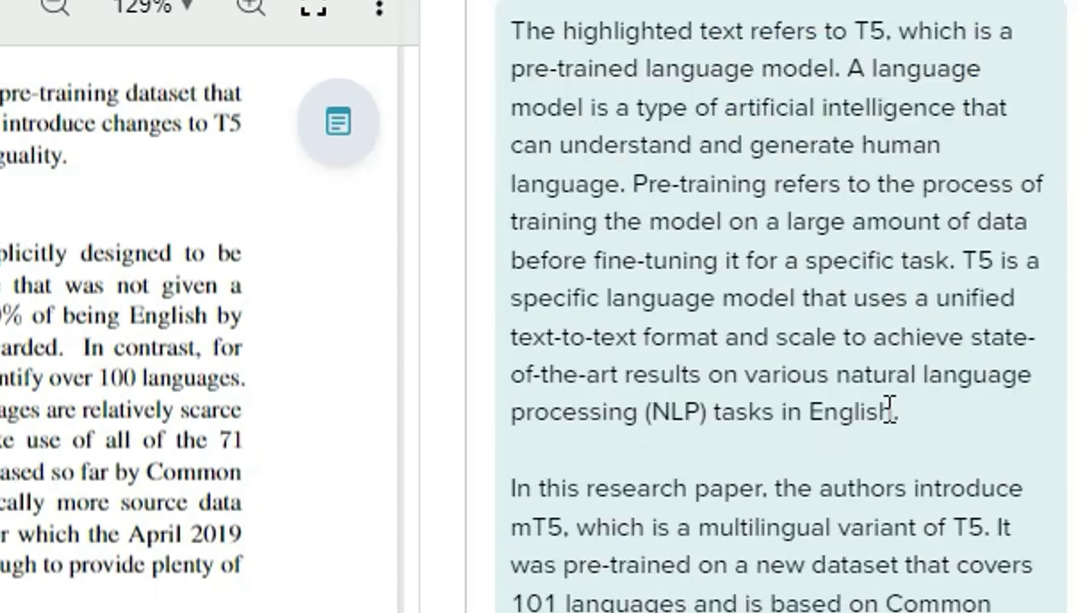
scroll(888, 411, down, 4)
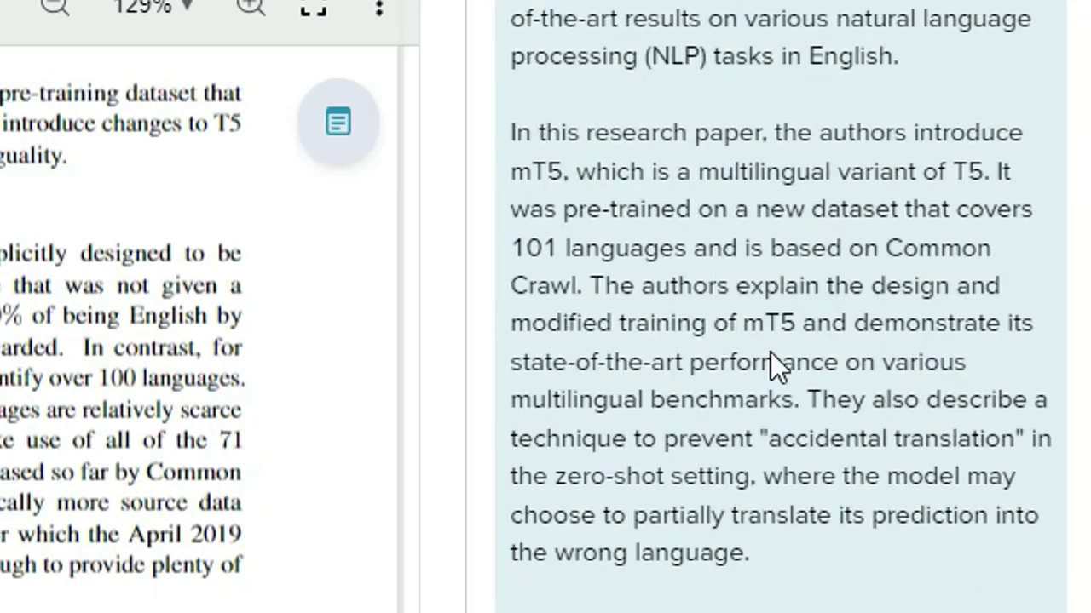
scroll(809, 541, down, 2)
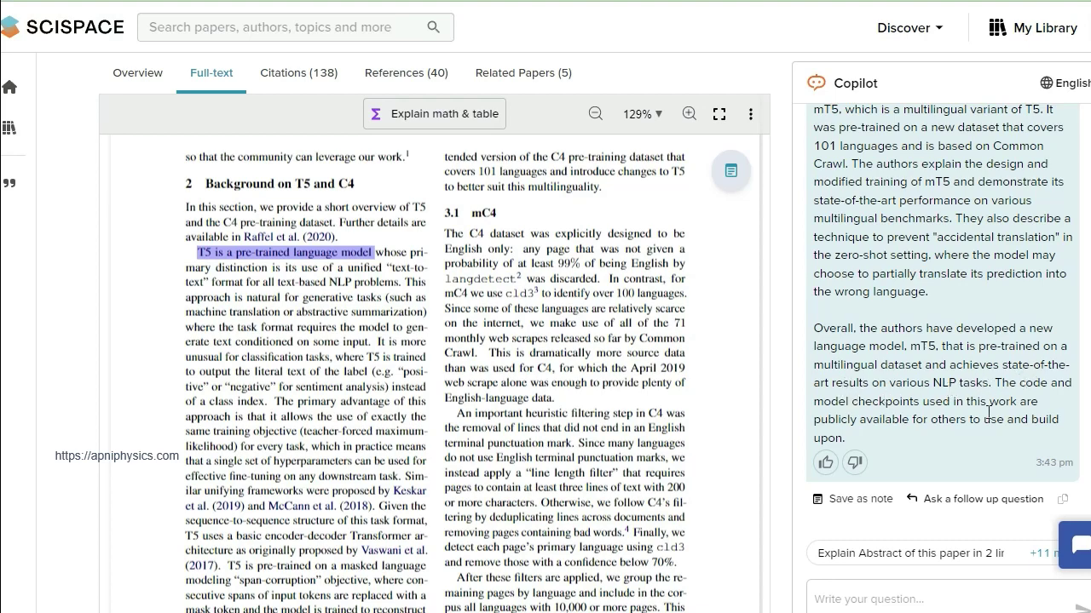
Ask Copilot the suggested question "Summarise introduction of this paper" and read its answer.
scroll(617, 468, down, 6)
scroll(617, 469, down, 8)
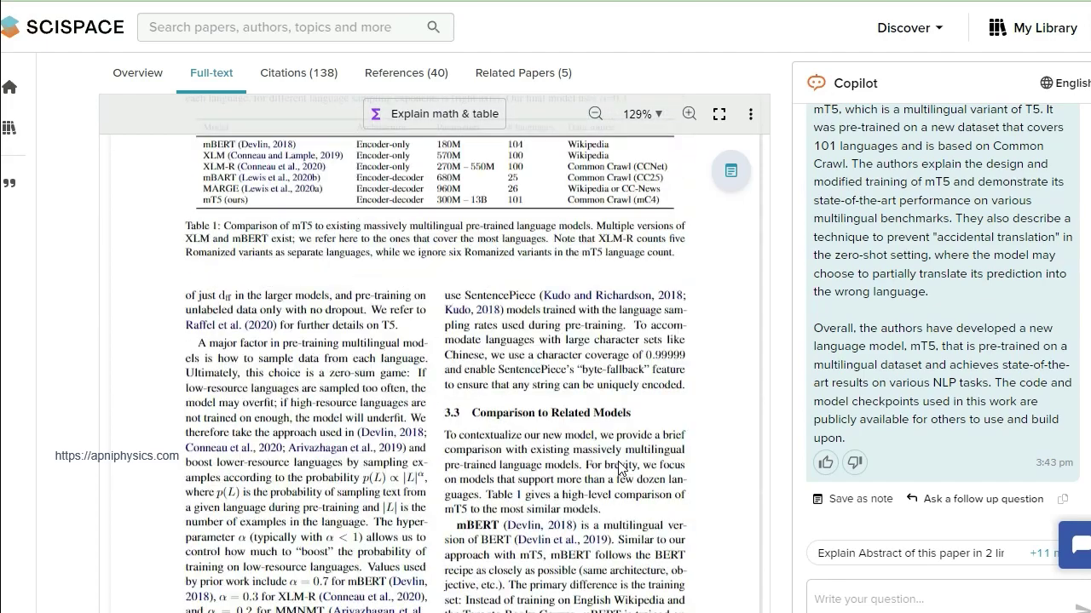
scroll(622, 461, down, 2)
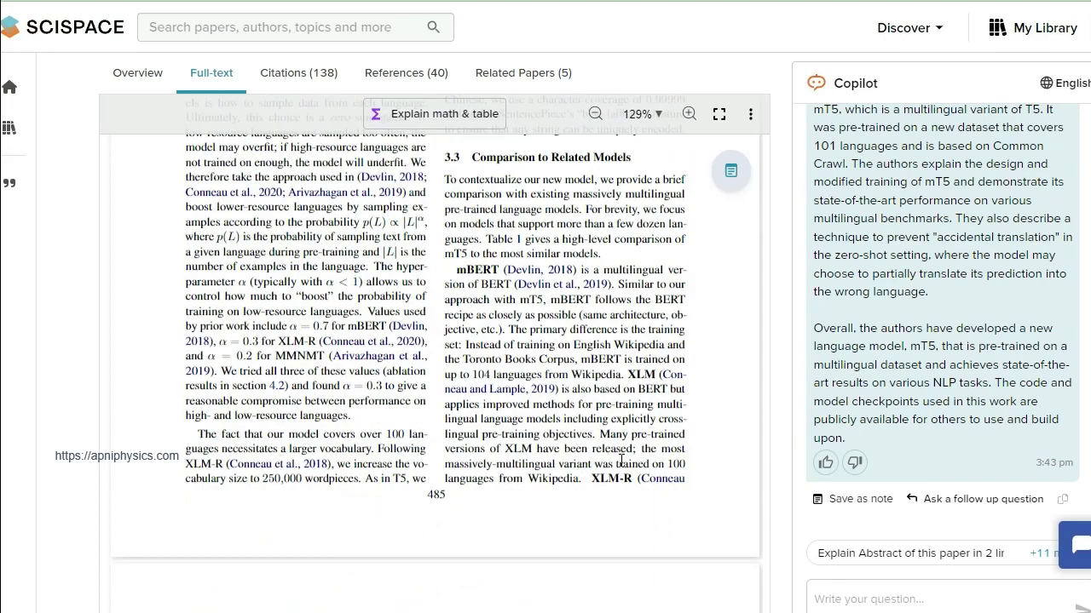
scroll(621, 461, down, 8)
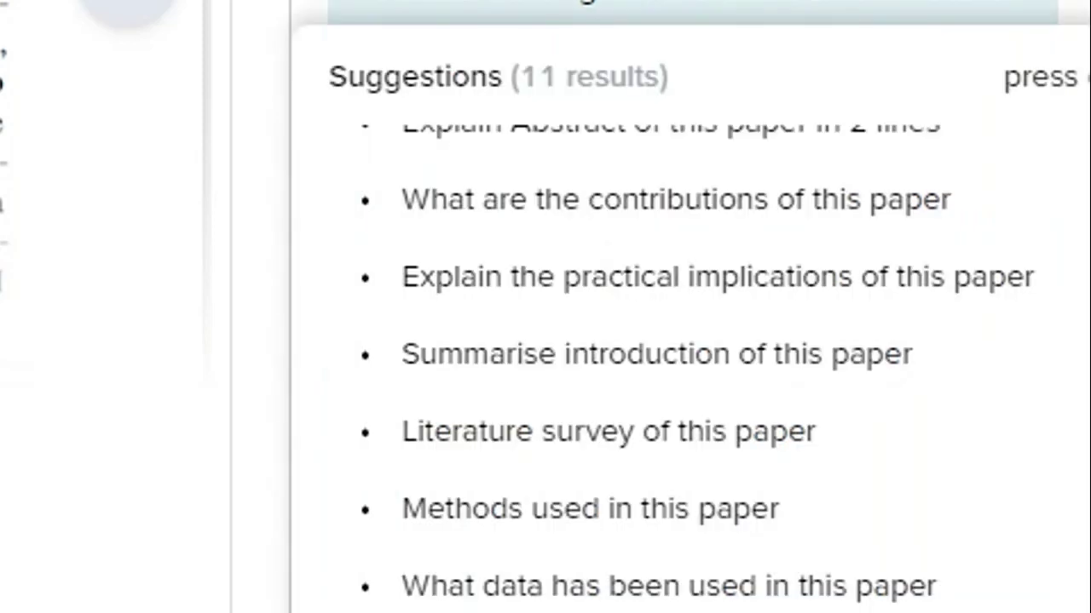
scroll(944, 431, up, 1)
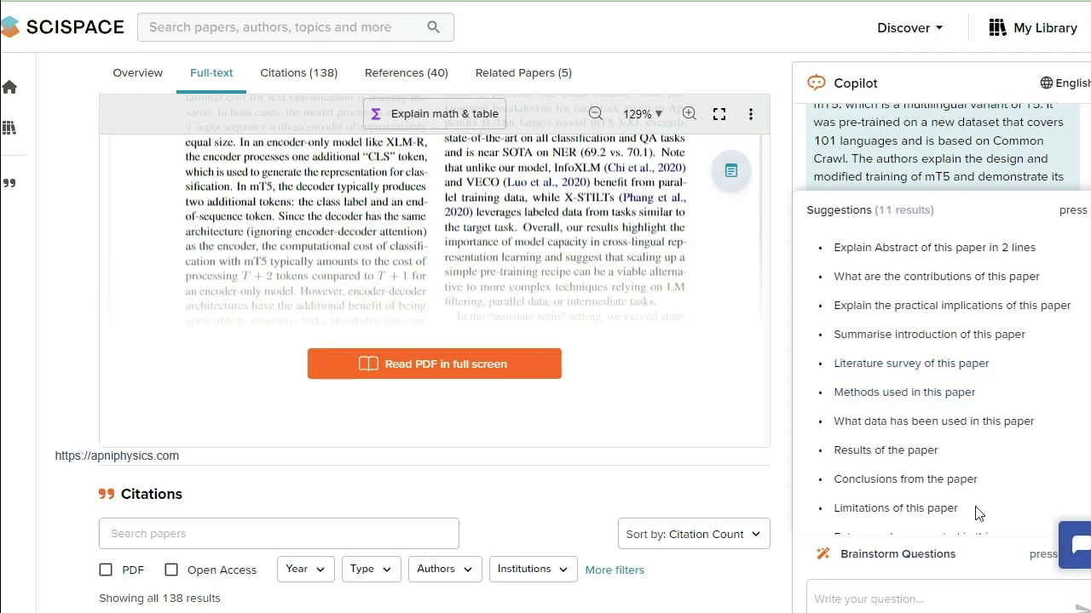
scroll(979, 503, down, 1)
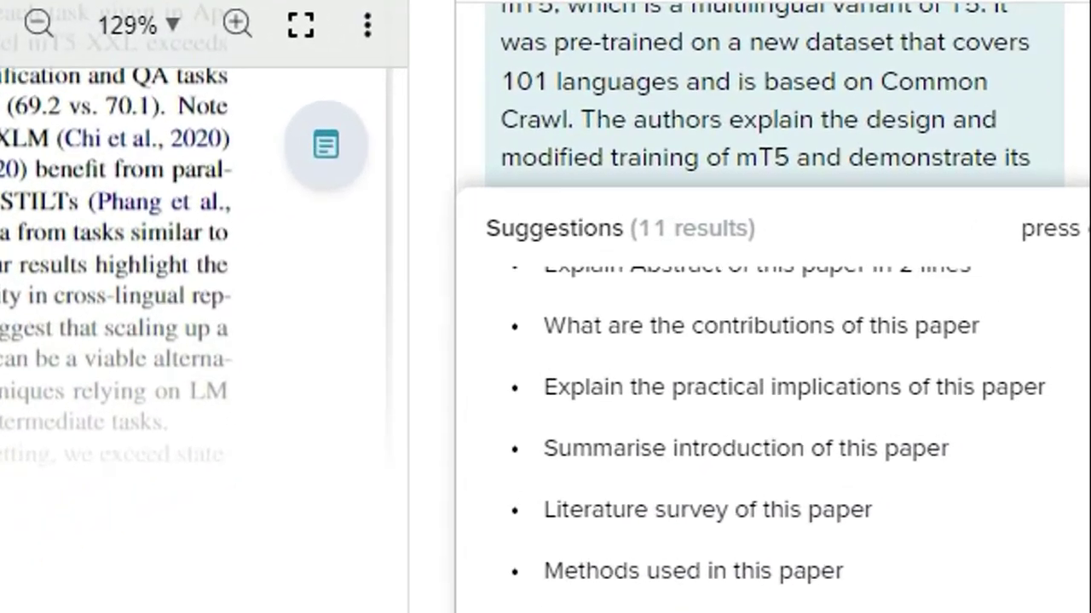
scroll(733, 443, up, 1)
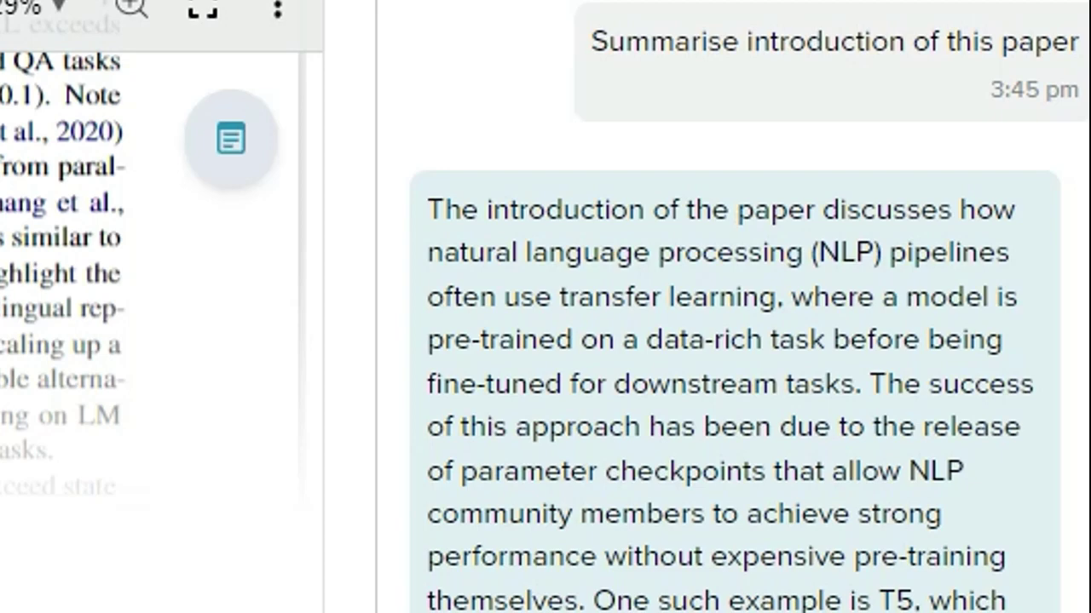
scroll(881, 523, up, 2)
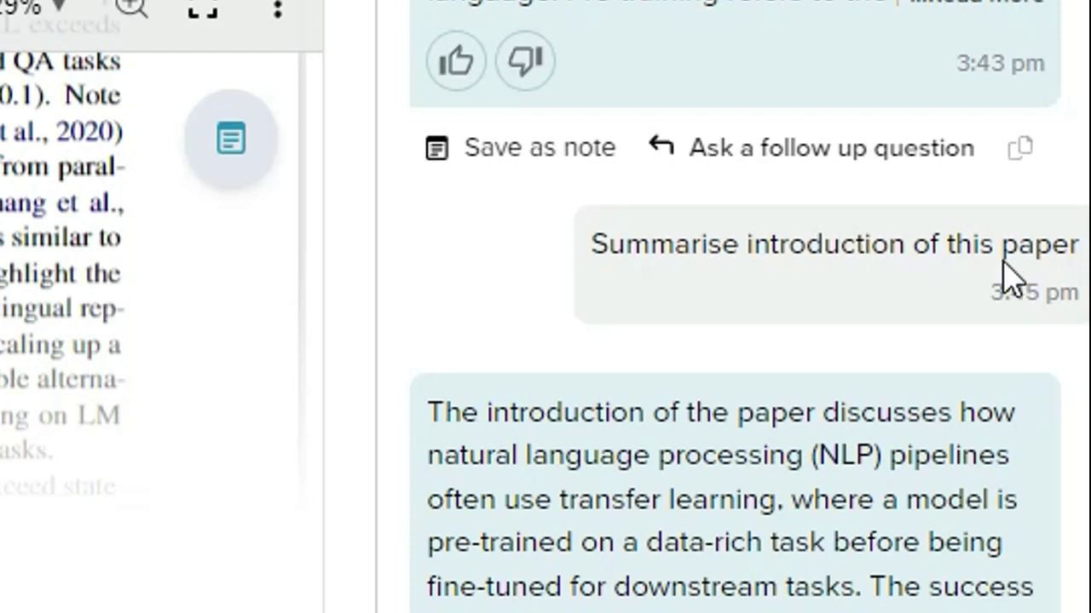
scroll(485, 307, down, 2)
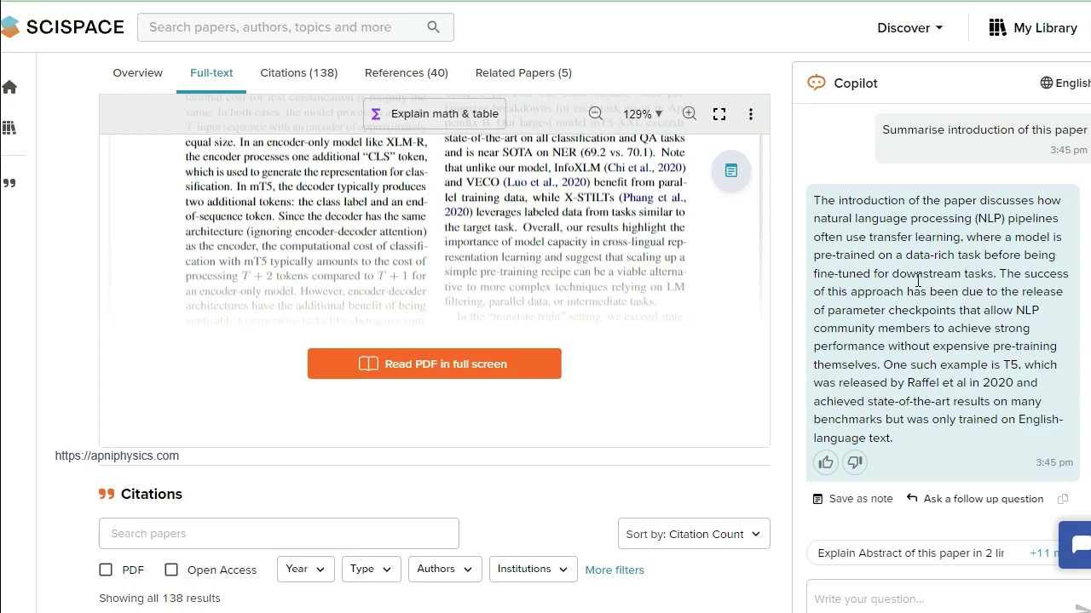
Find Table 2 with the XTREME benchmark results in the paper's full text.
scroll(918, 281, up, 2)
scroll(567, 357, down, 10)
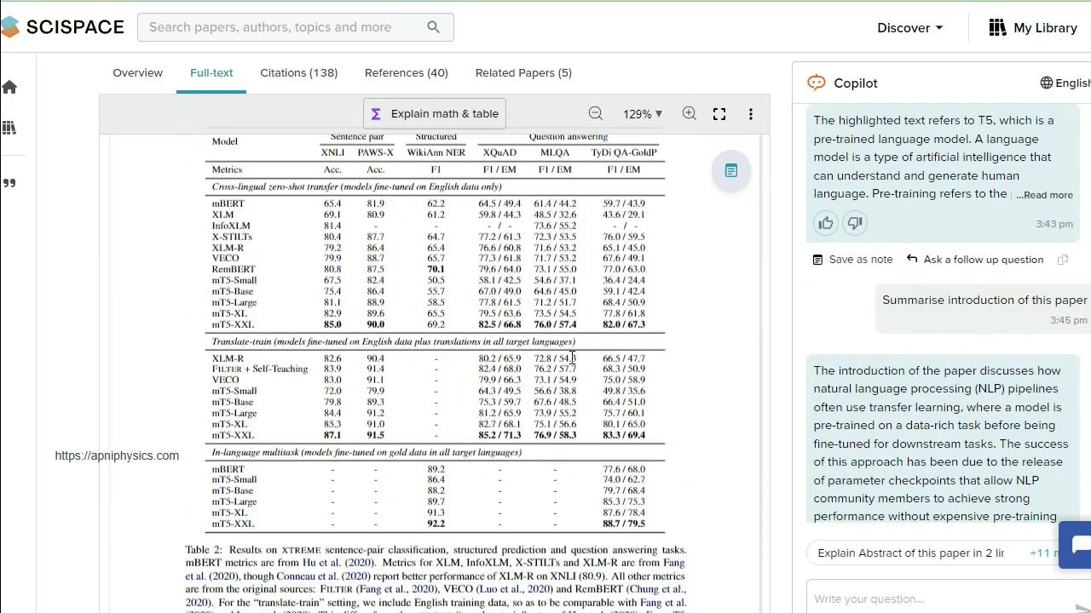
scroll(571, 357, up, 3)
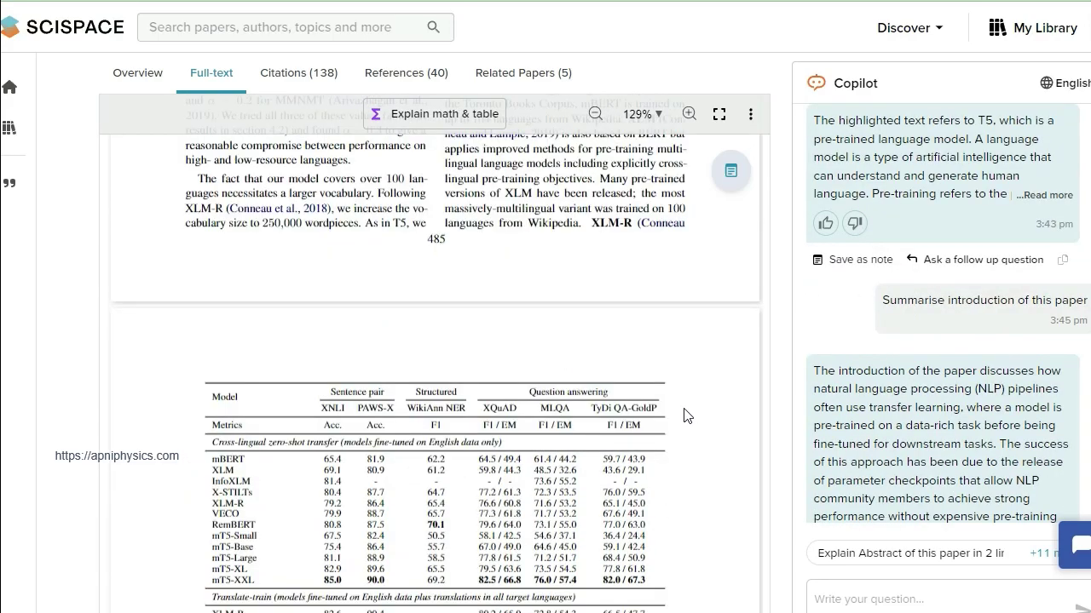